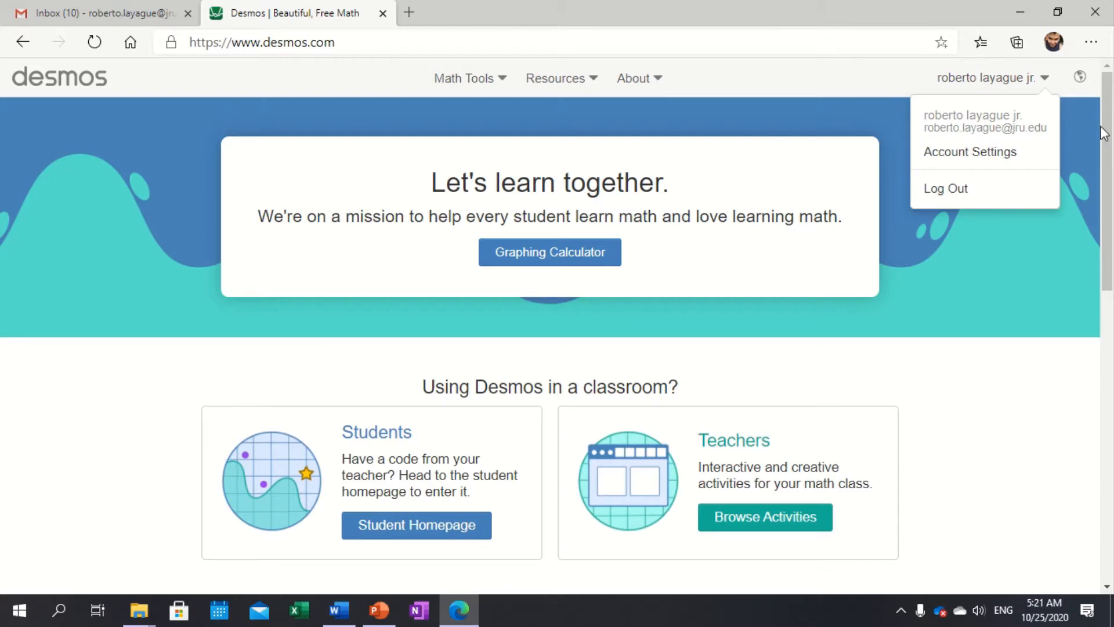
# Open the Graphing Calculator and plot the point (1,3) with its coordinate label shown.
pyautogui.click(766, 119)
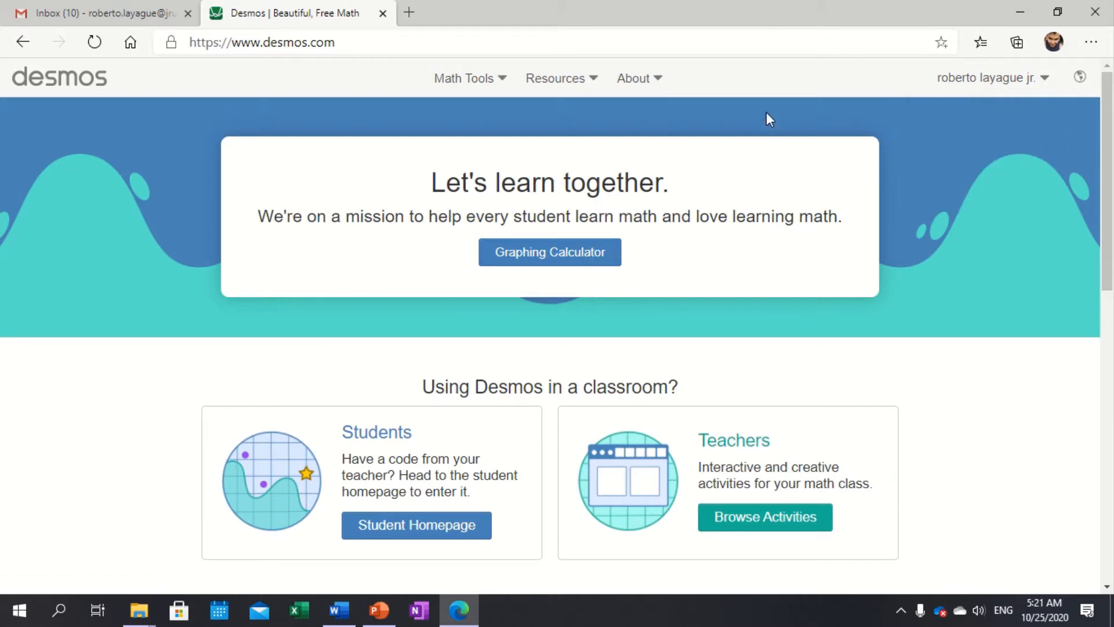
pyautogui.click(595, 255)
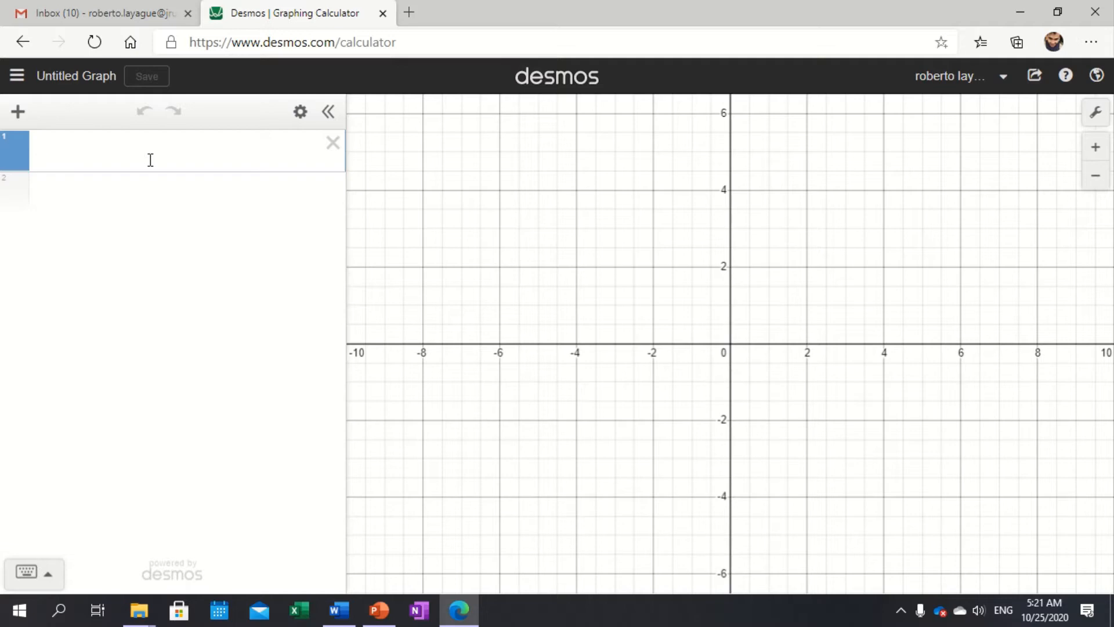
pyautogui.write('(')
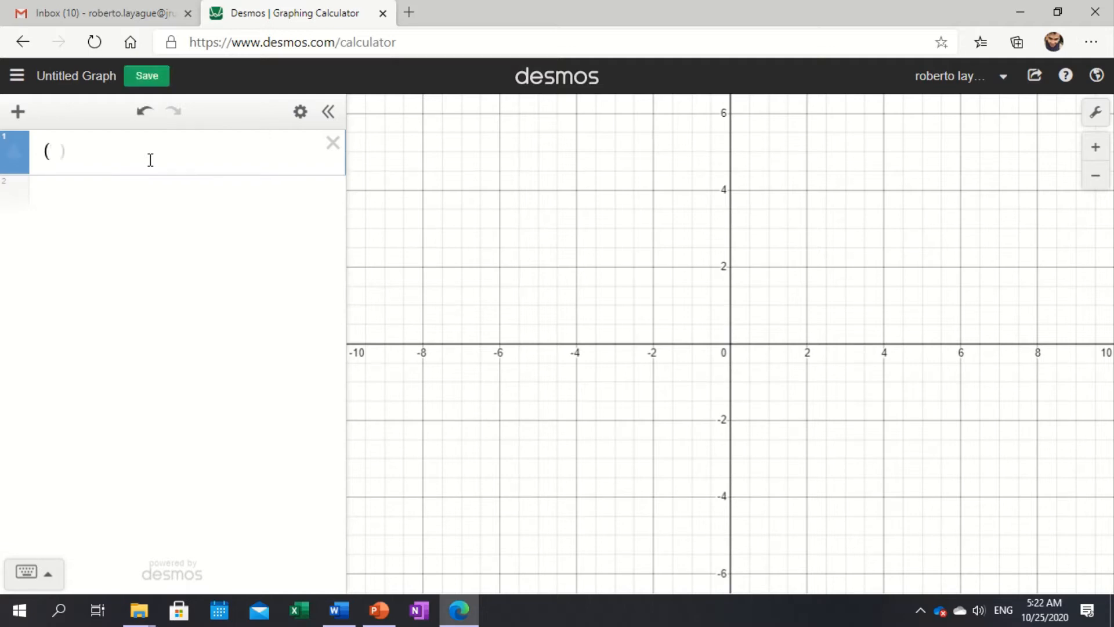
pyautogui.write('1,3)')
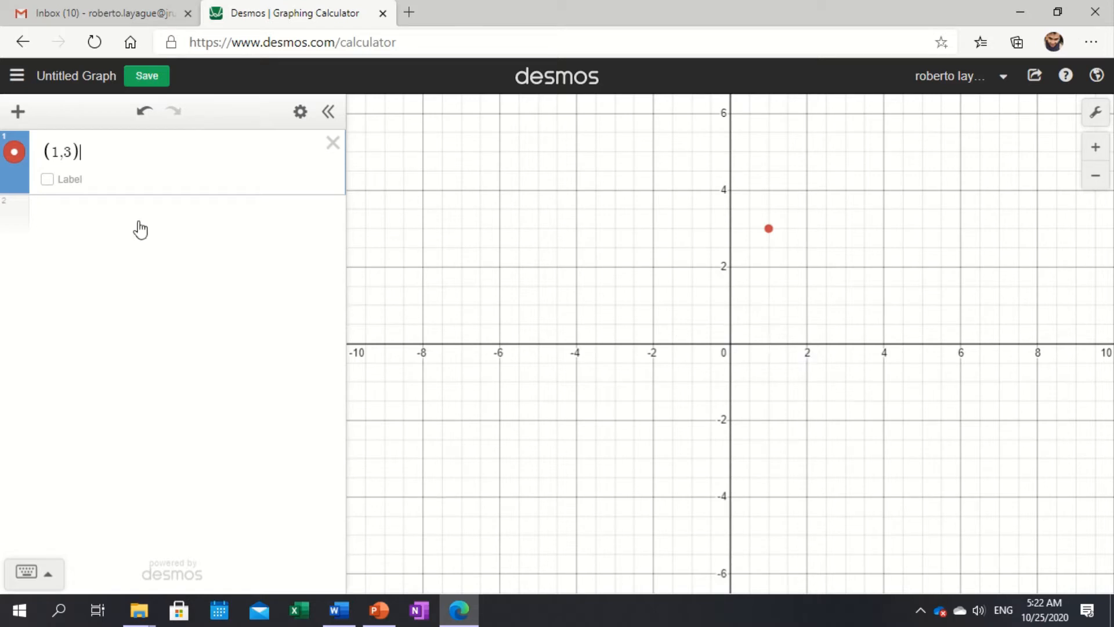
pyautogui.click(54, 182)
pyautogui.click(52, 184)
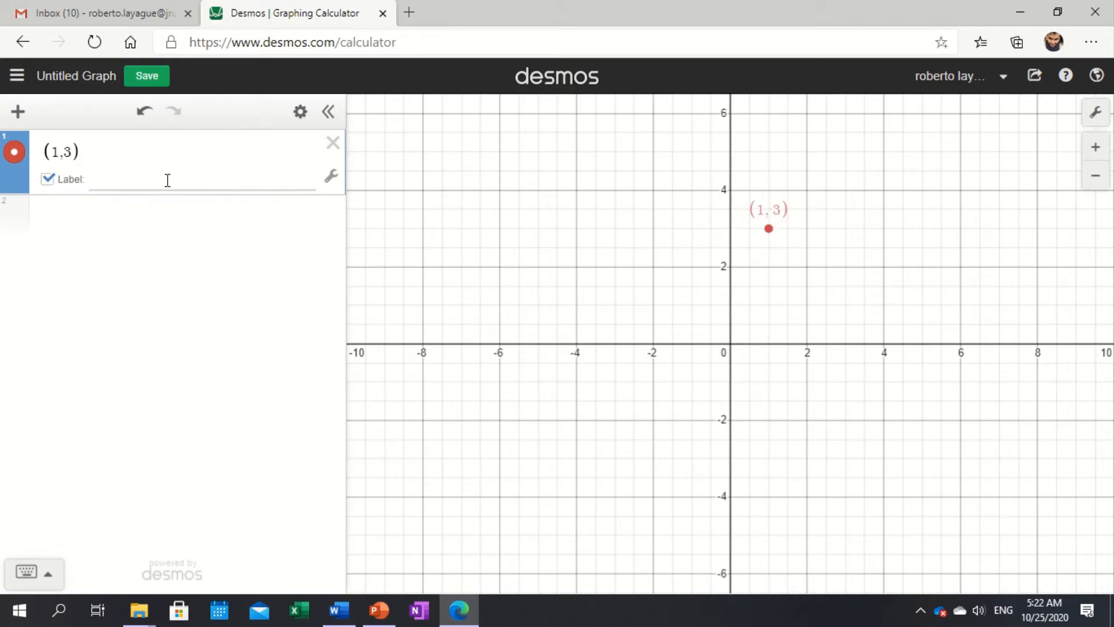
# Plot the point (5,-3) as the second expression and show its coordinate label.
pyautogui.click(67, 219)
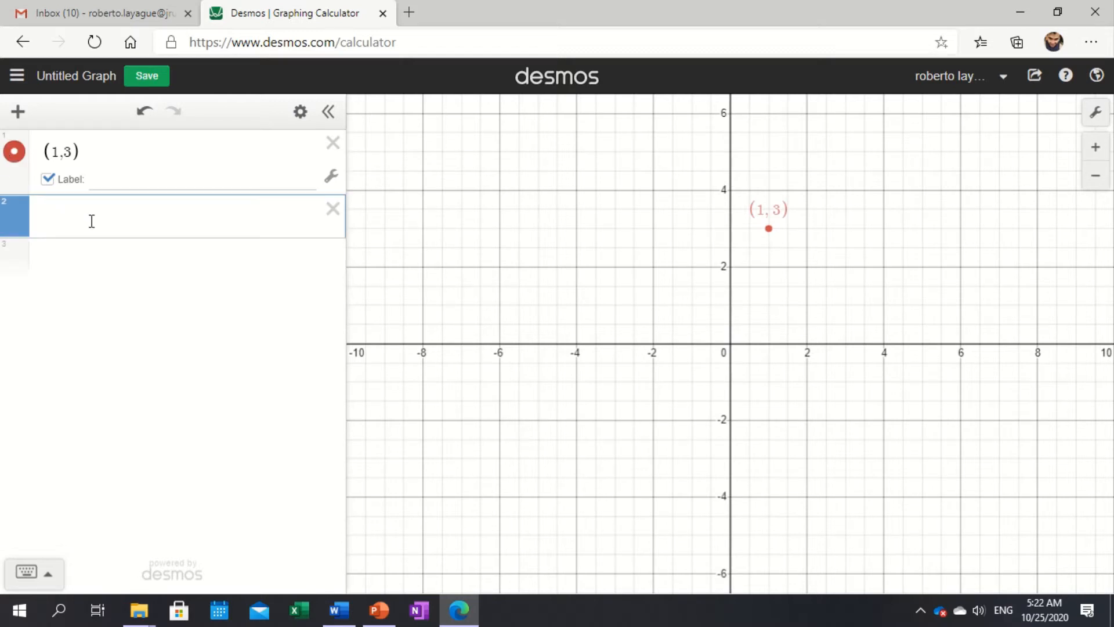
pyautogui.write('(5,')
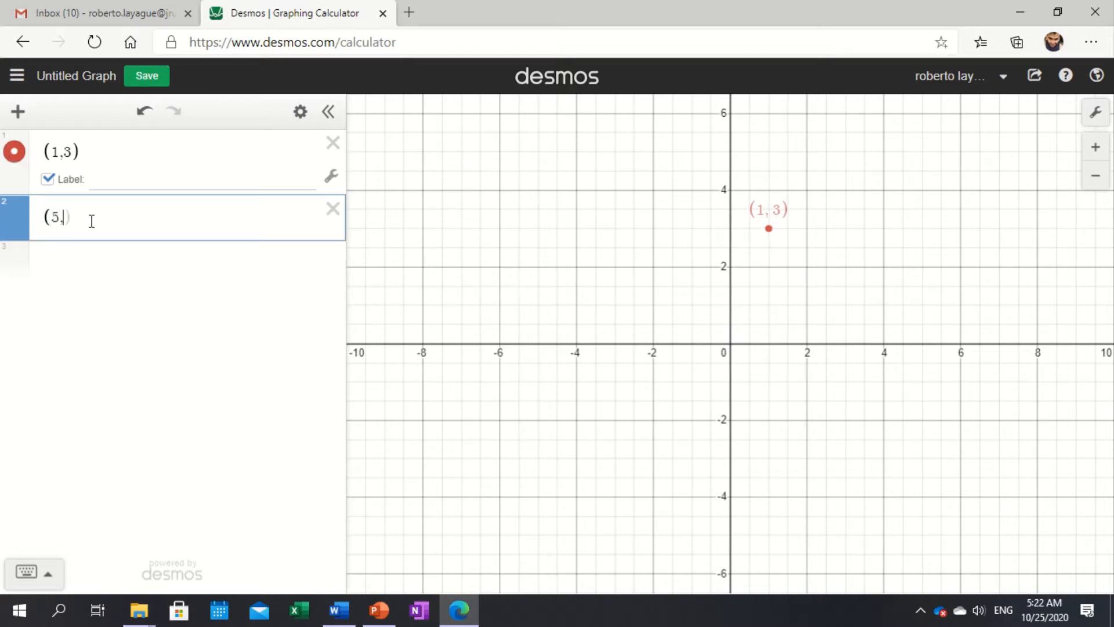
pyautogui.write('-3)')
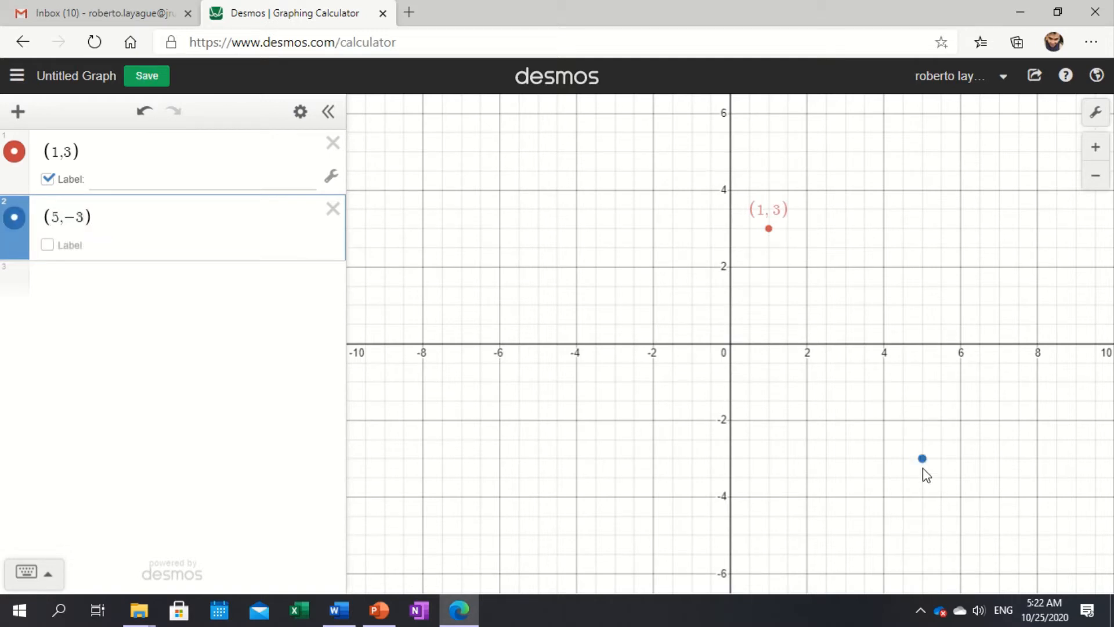
pyautogui.click(48, 246)
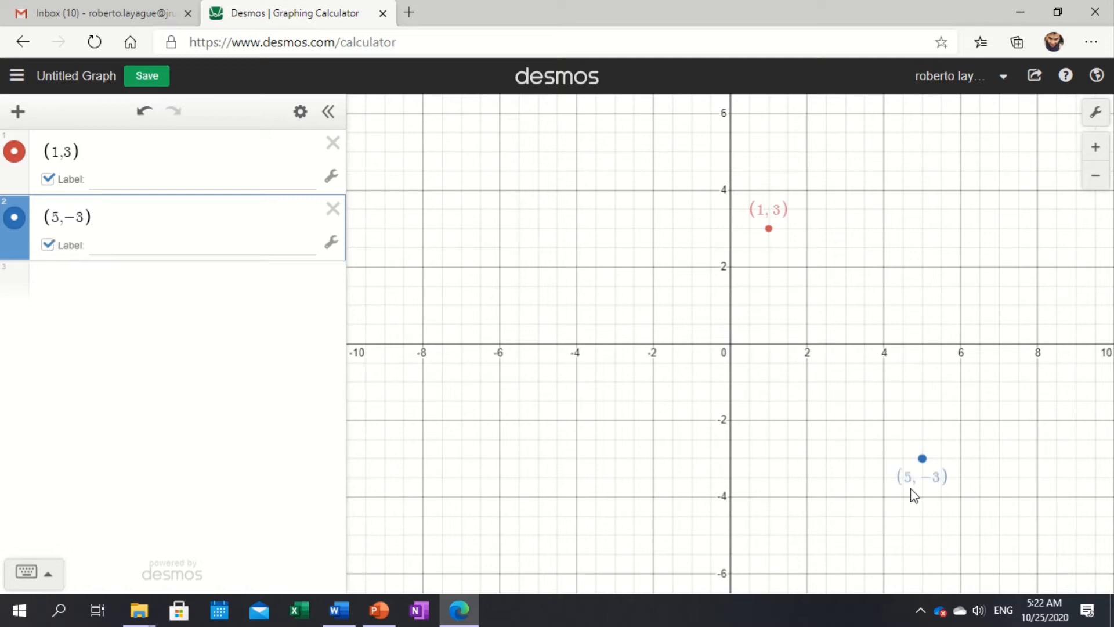
# Plot the point (-2,4) as the third expression and show its coordinate label.
pyautogui.click(89, 281)
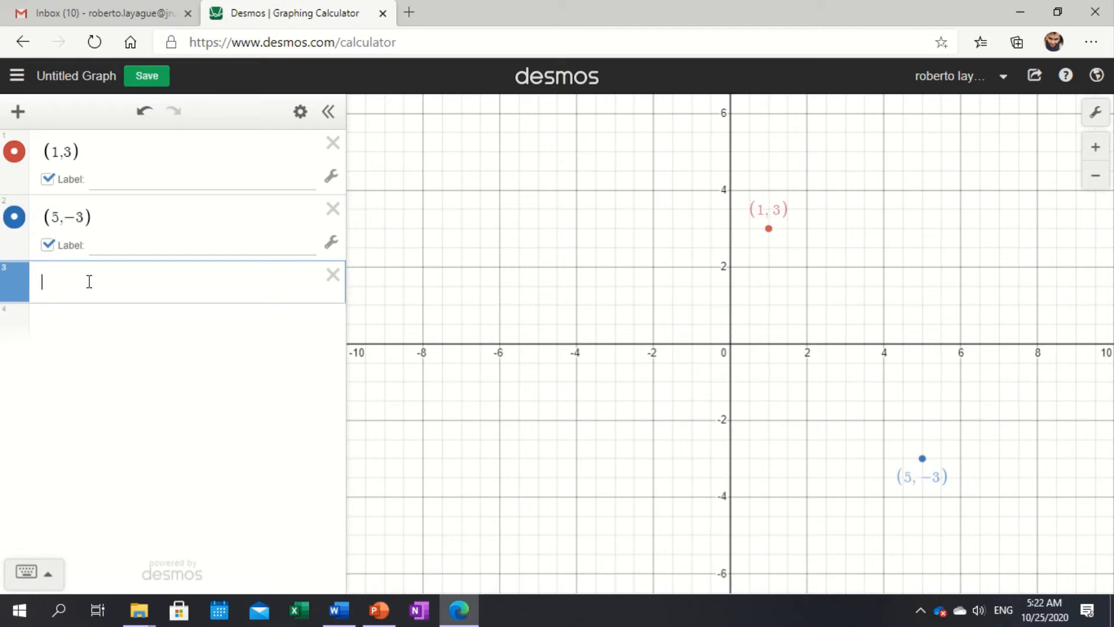
pyautogui.write('(-')
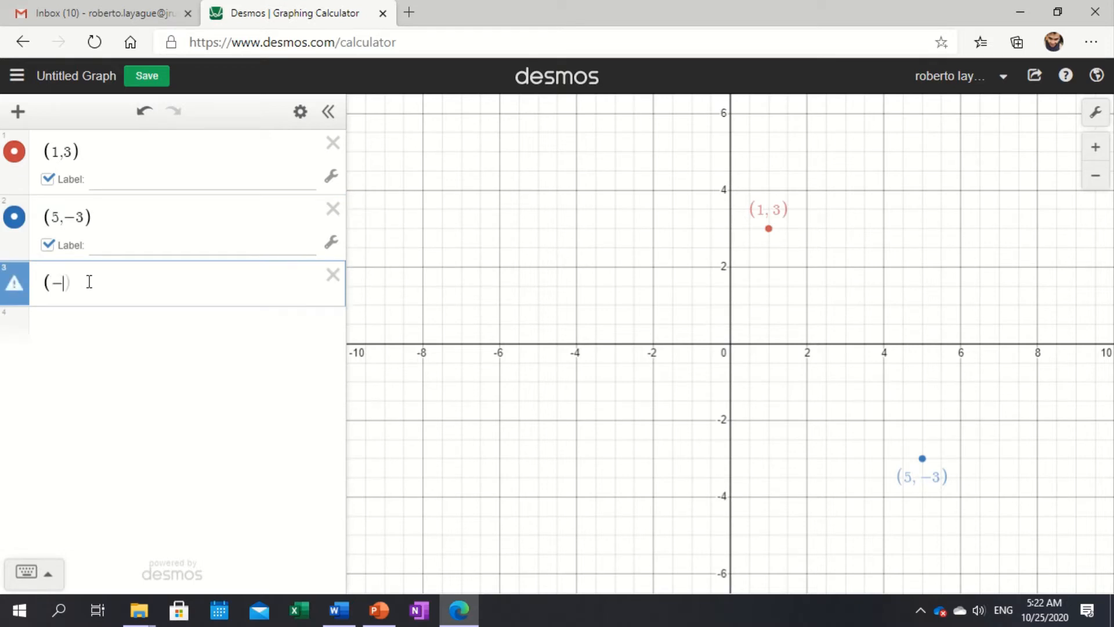
pyautogui.write('2,4)')
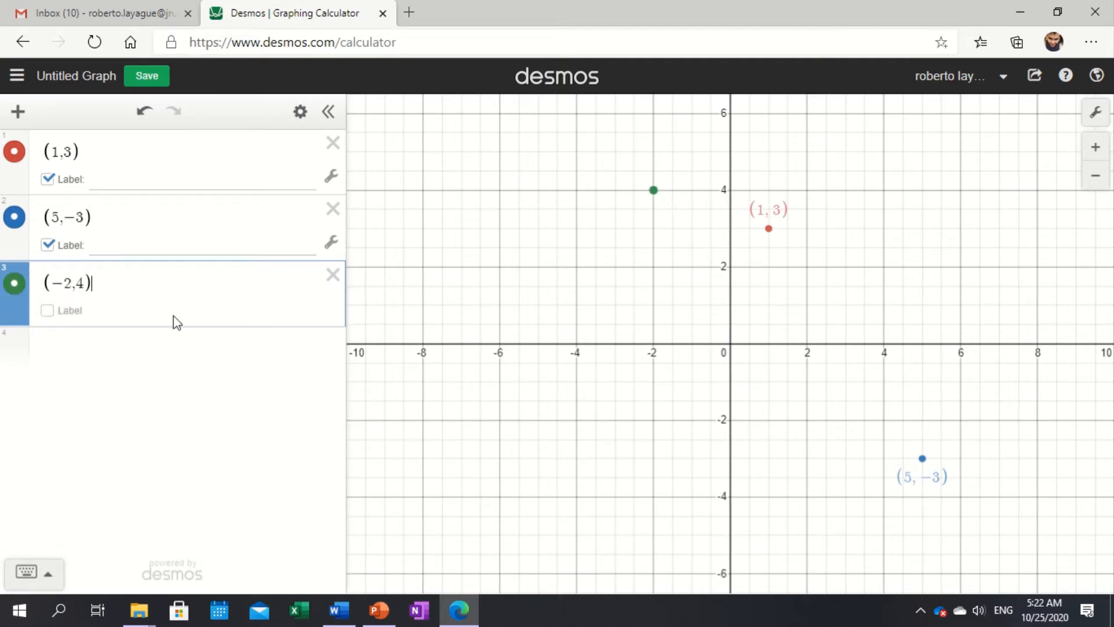
pyautogui.click(47, 310)
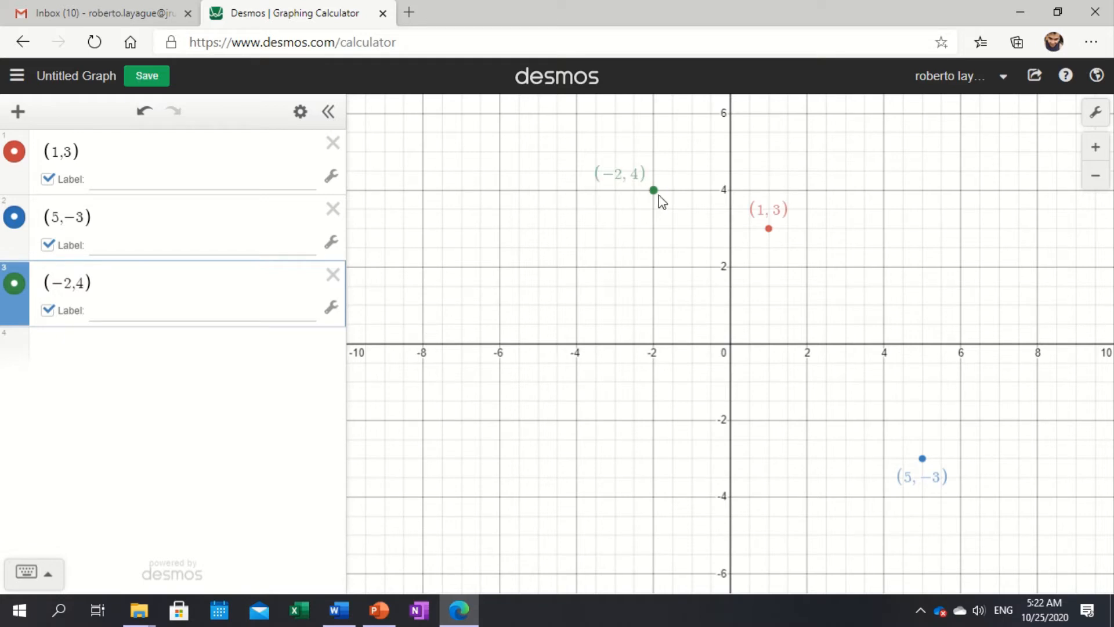
# Plot the point (-2,-5) as the fourth expression and show its coordinate label.
pyautogui.click(61, 354)
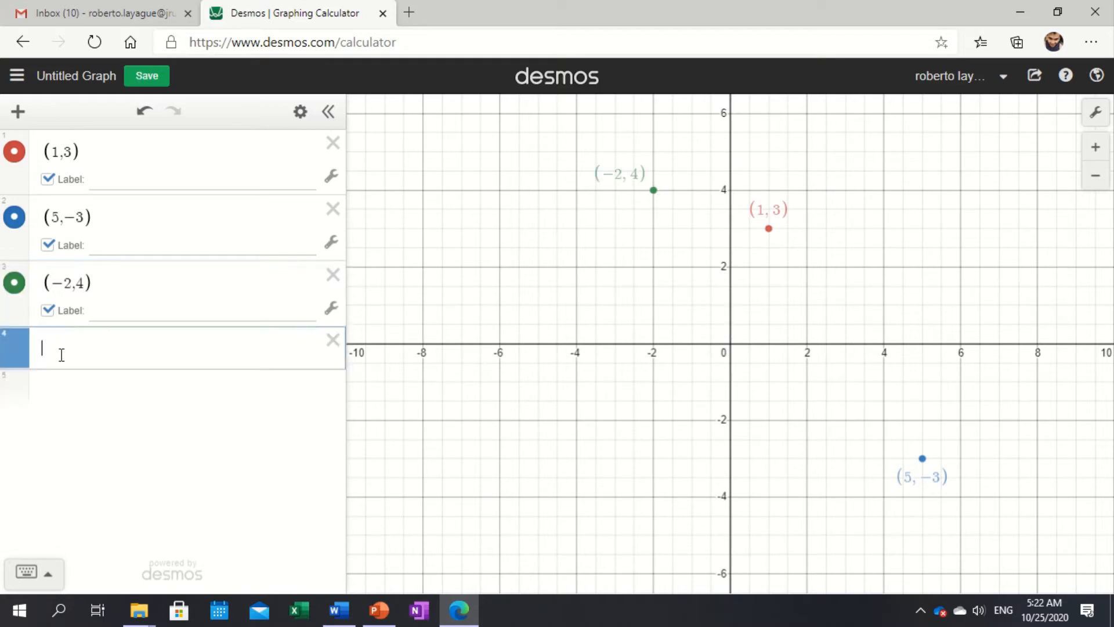
pyautogui.write('(-')
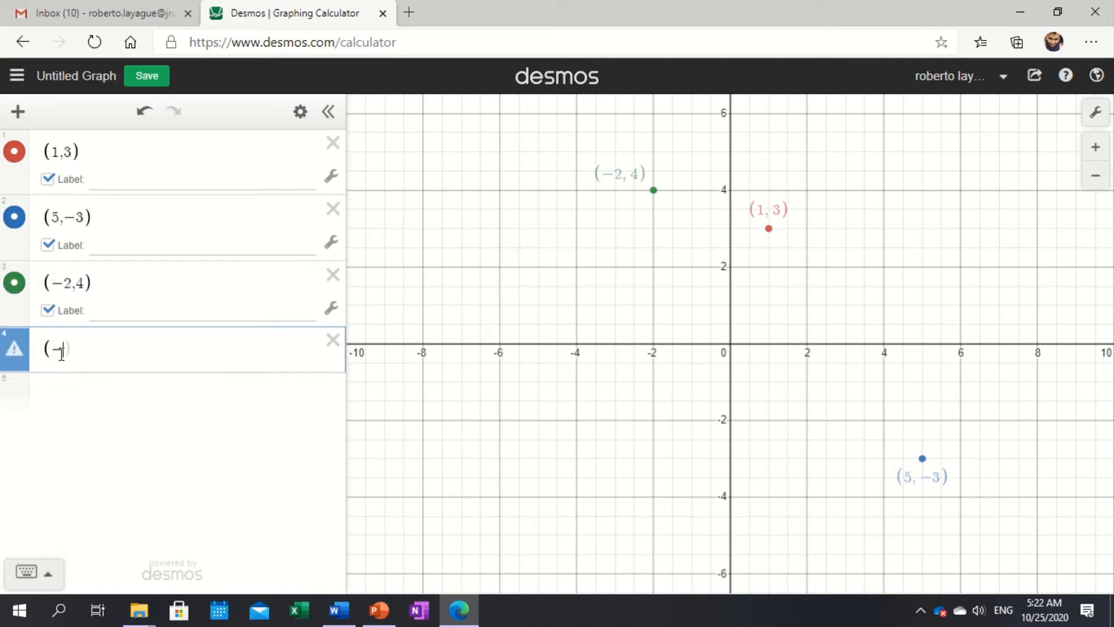
pyautogui.write('2,-5')
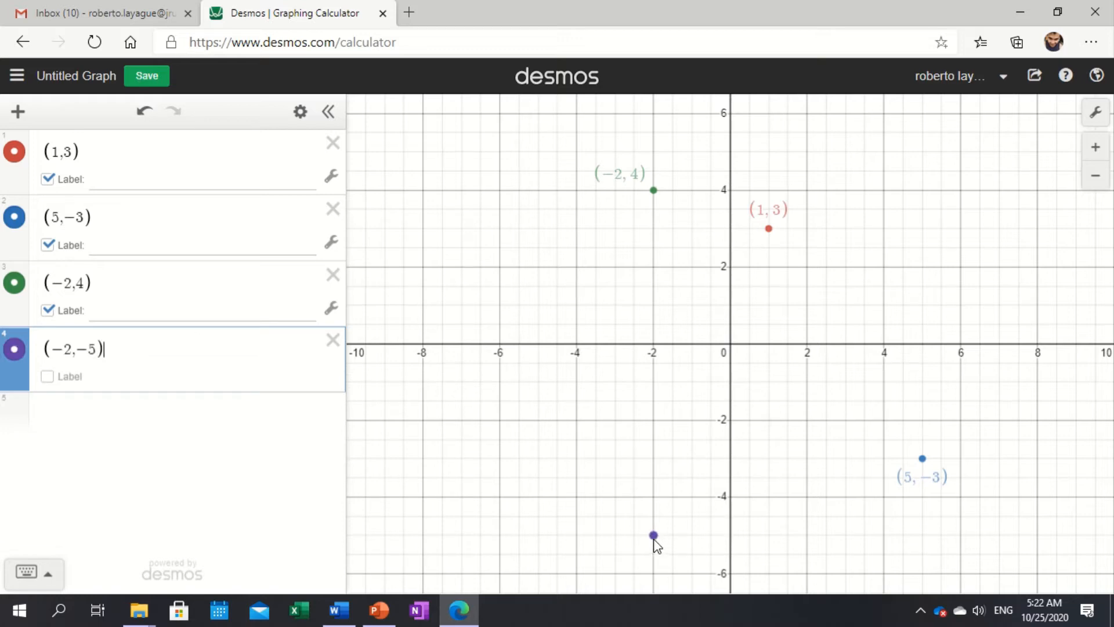
pyautogui.click(48, 376)
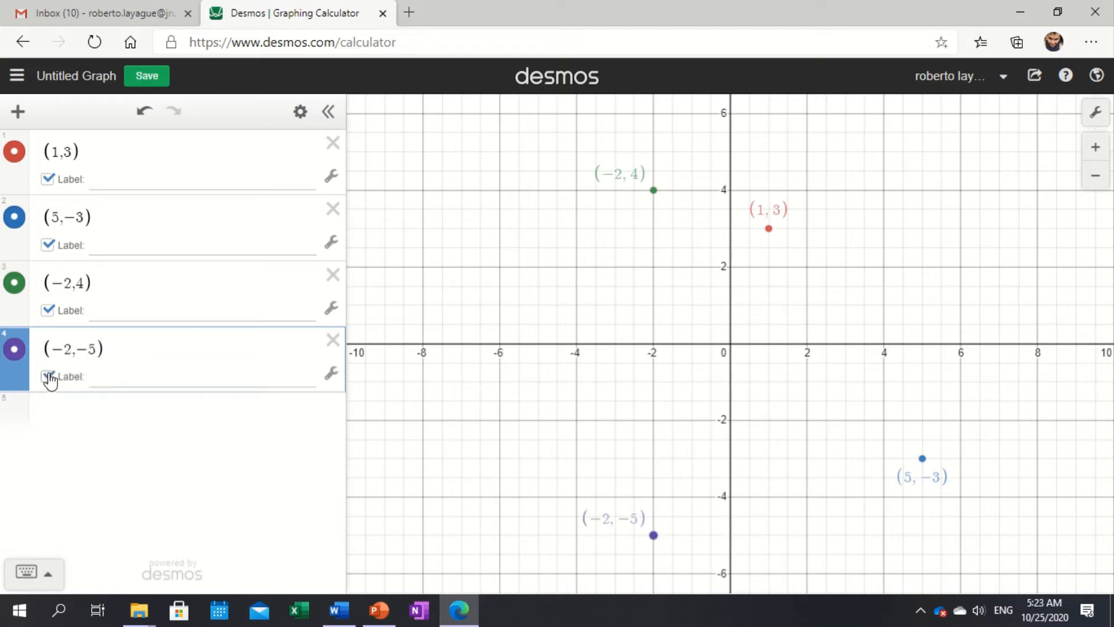
# Save the graph with the title "4 Points Graph".
pyautogui.click(91, 76)
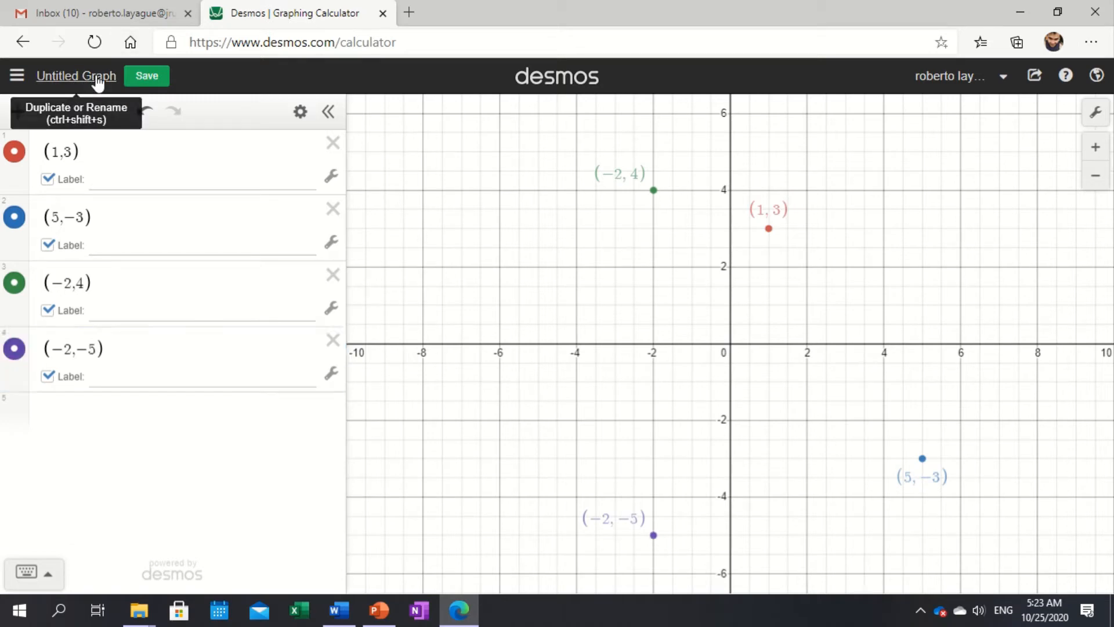
pyautogui.write('4 ')
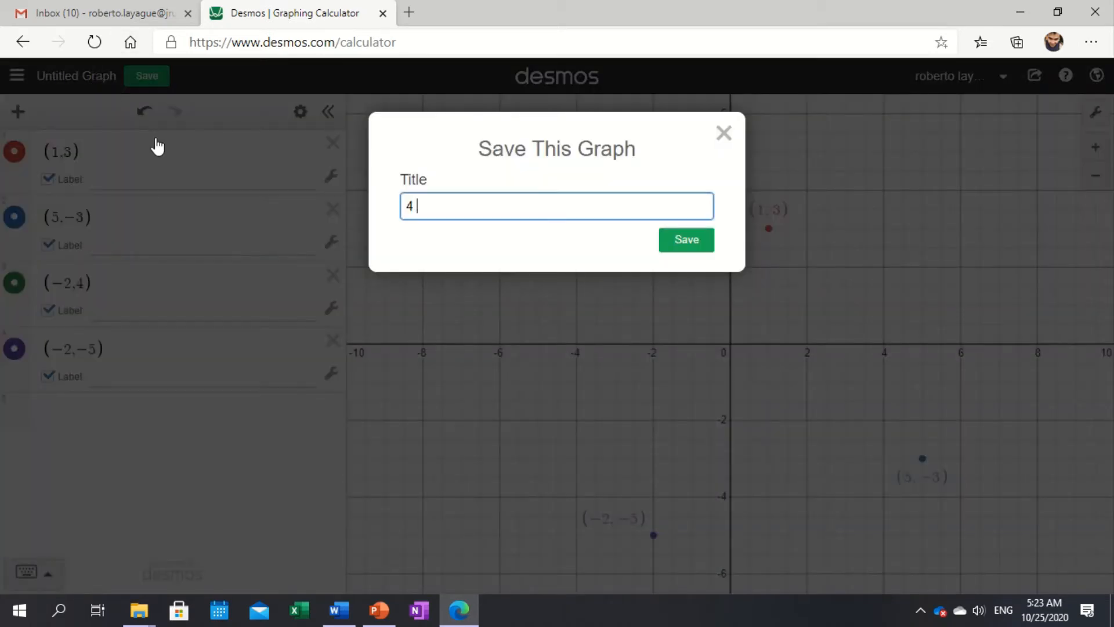
pyautogui.write('Points Graph')
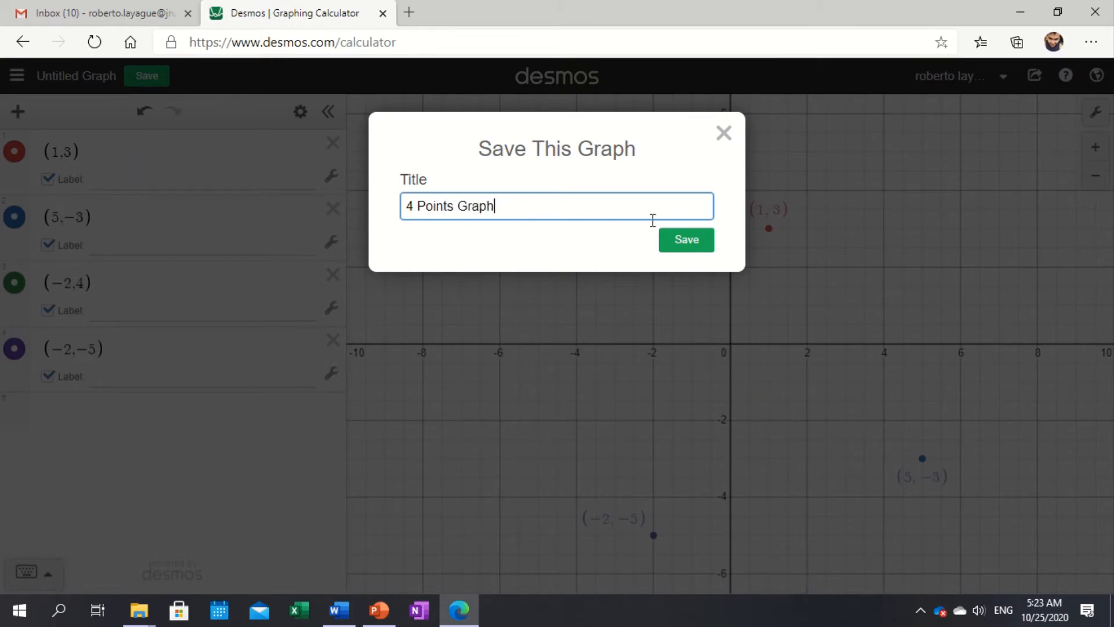
pyautogui.click(678, 248)
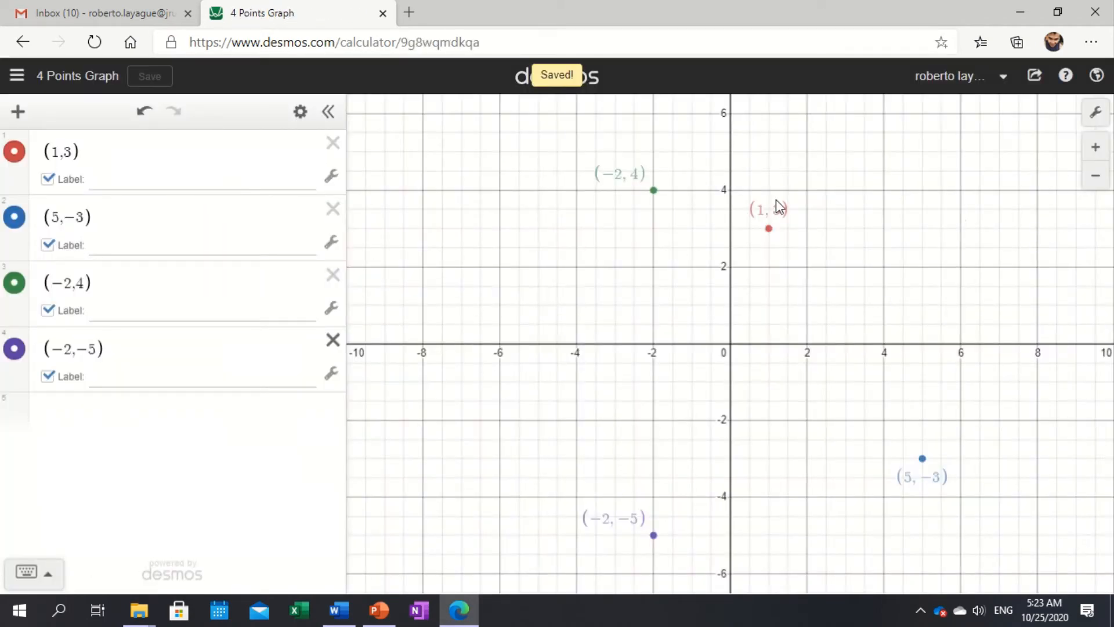
# Open the image export options for the saved graph.
pyautogui.click(1037, 84)
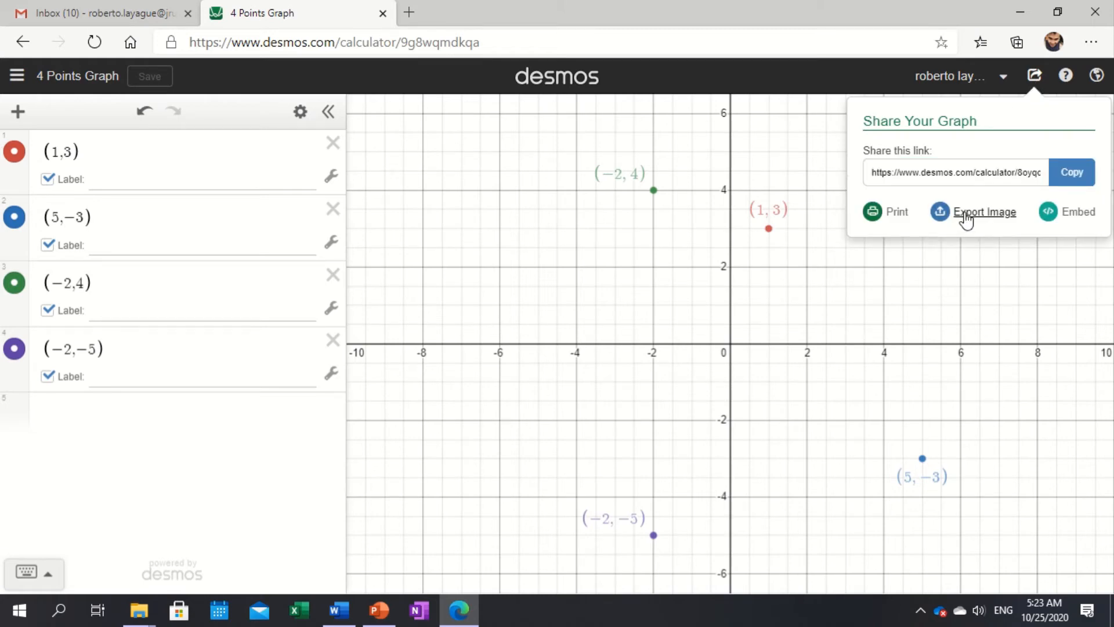
pyautogui.click(965, 213)
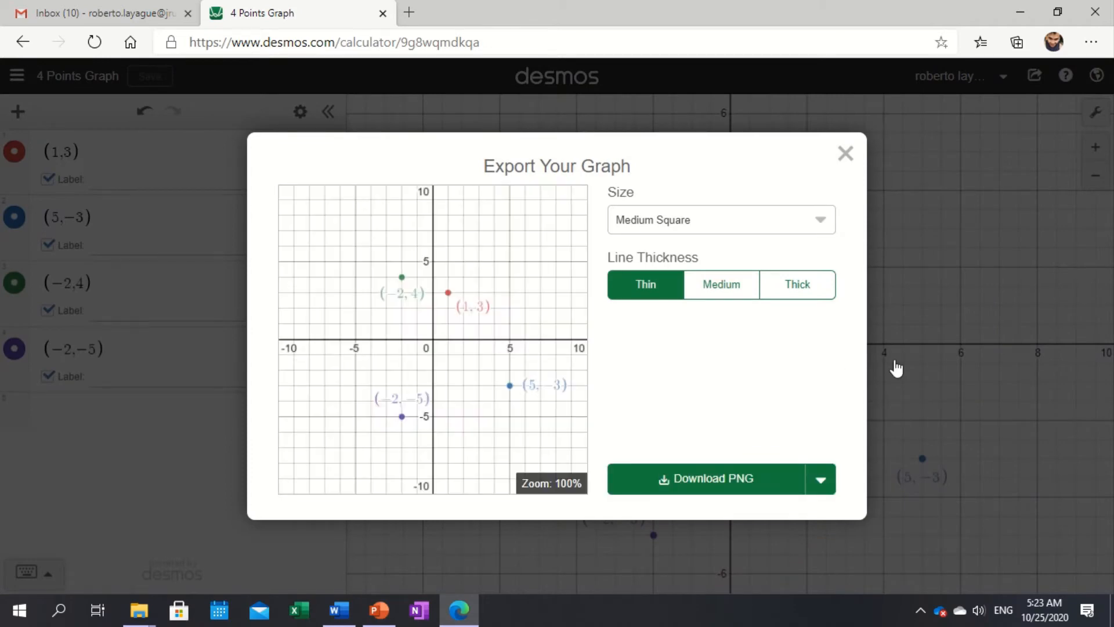
# Preview the Small Square, Medium Square and Large Square export sizes and return the size to Medium Square.
pyautogui.click(825, 235)
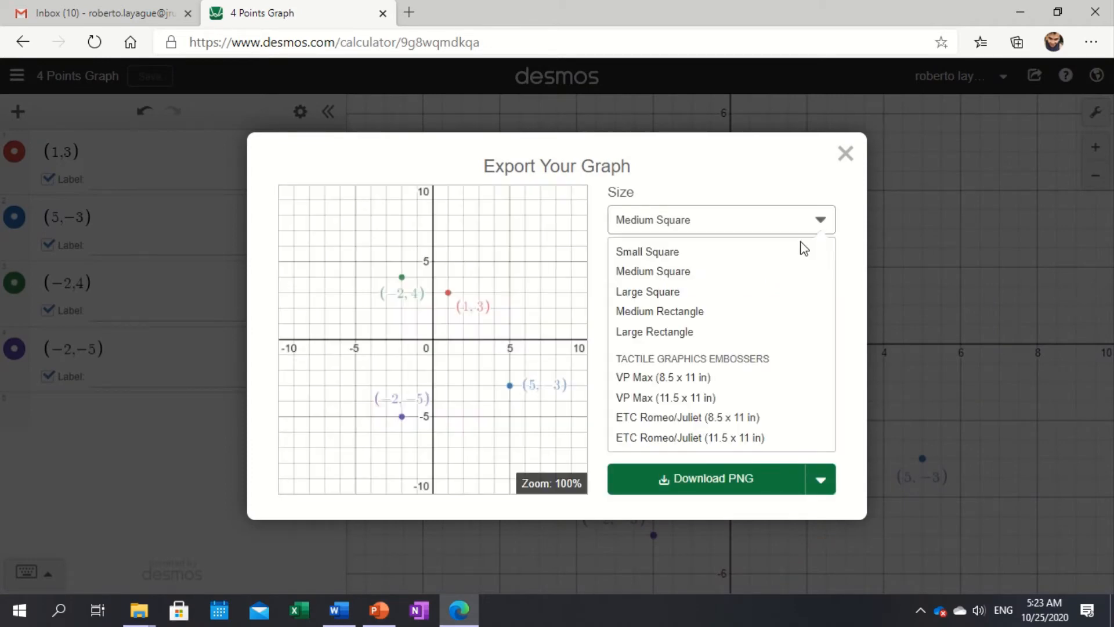
pyautogui.click(764, 253)
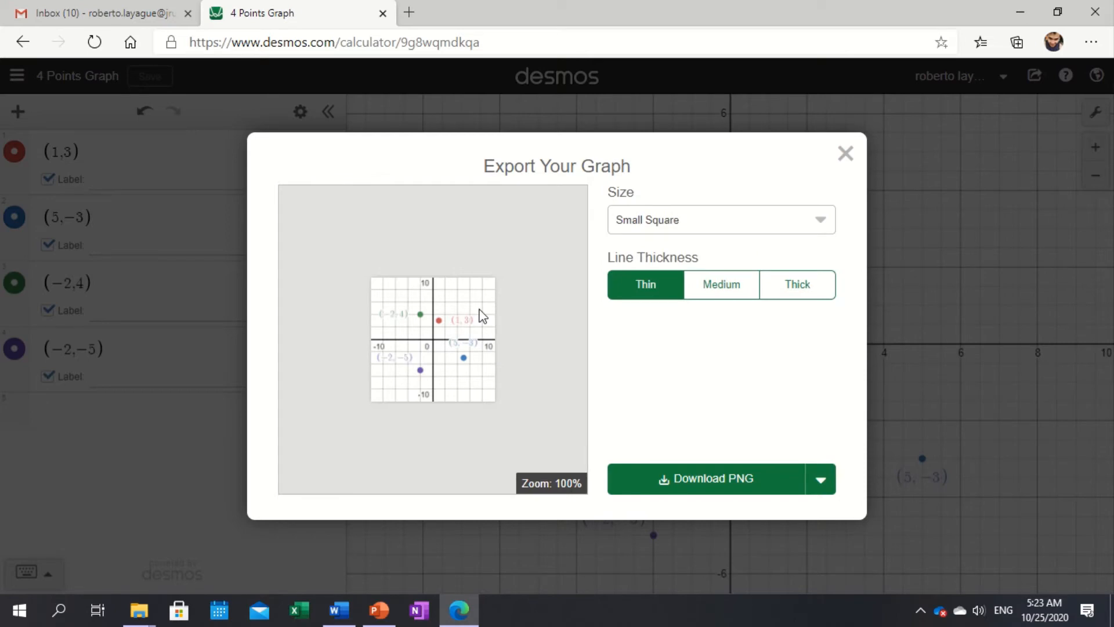
pyautogui.click(824, 219)
pyautogui.click(731, 282)
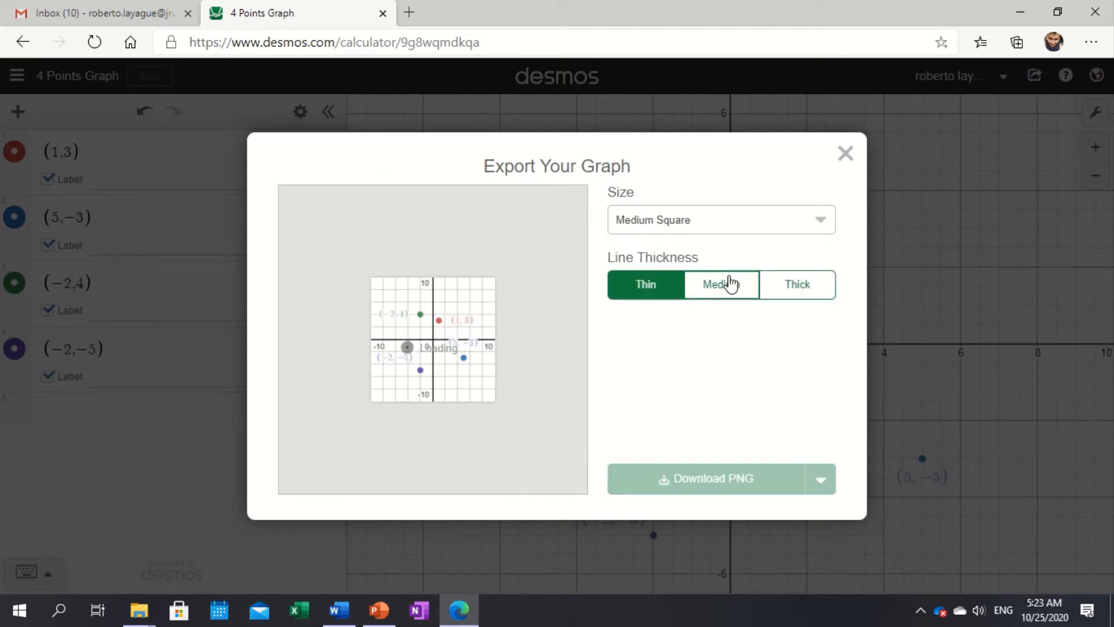
pyautogui.click(820, 227)
pyautogui.click(754, 294)
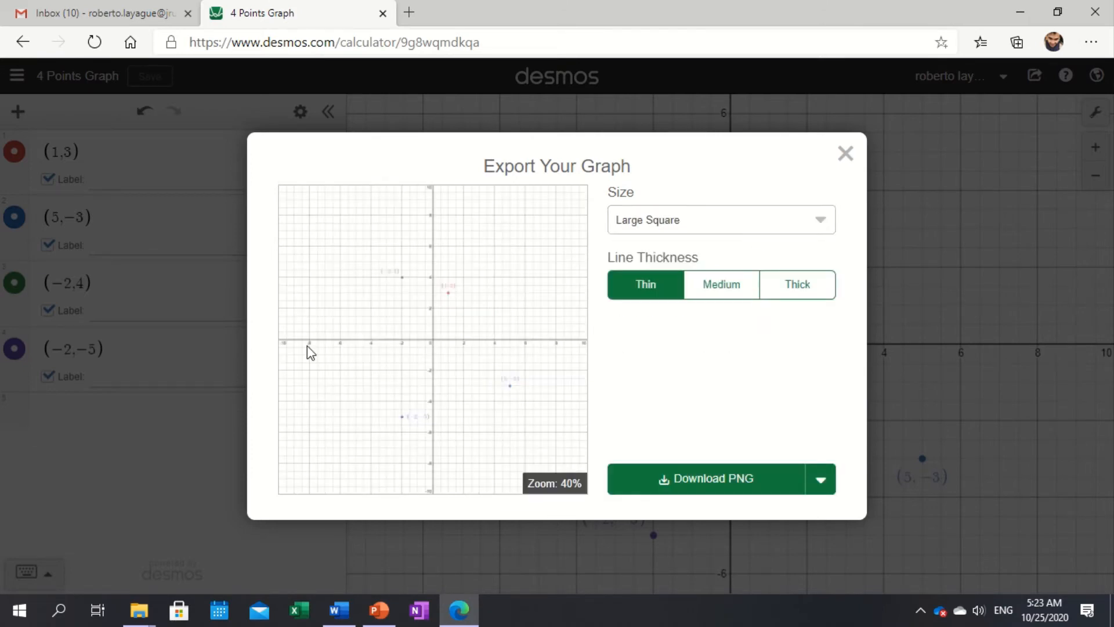
pyautogui.click(821, 226)
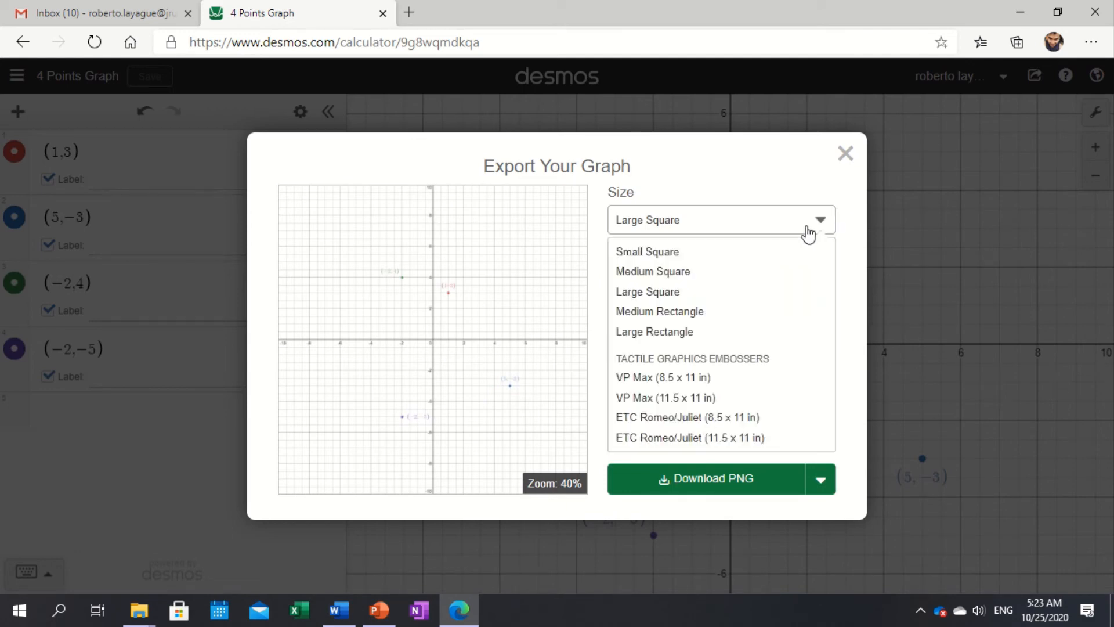
pyautogui.click(754, 278)
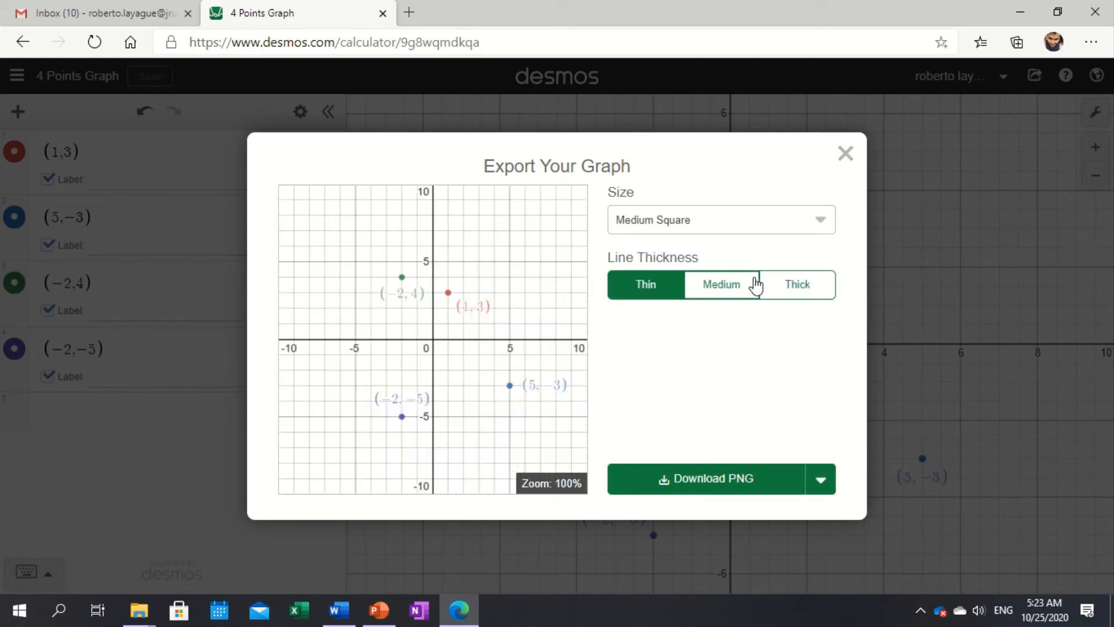
# Preview the Medium line thickness, set it to Thick, and download the graph as a PNG.
pyautogui.click(712, 286)
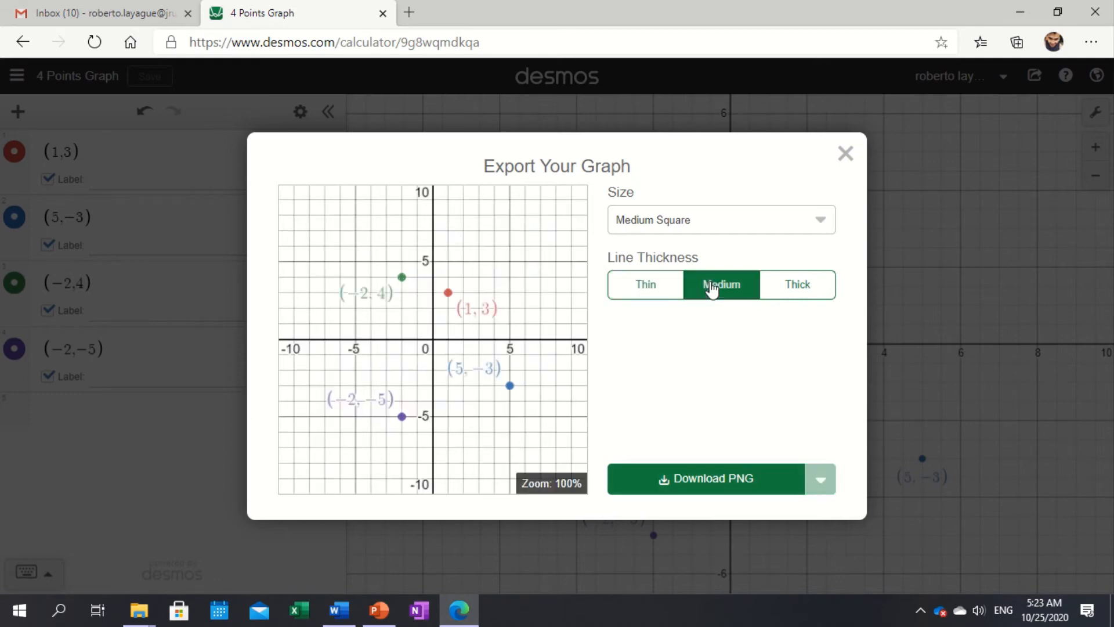
pyautogui.click(798, 288)
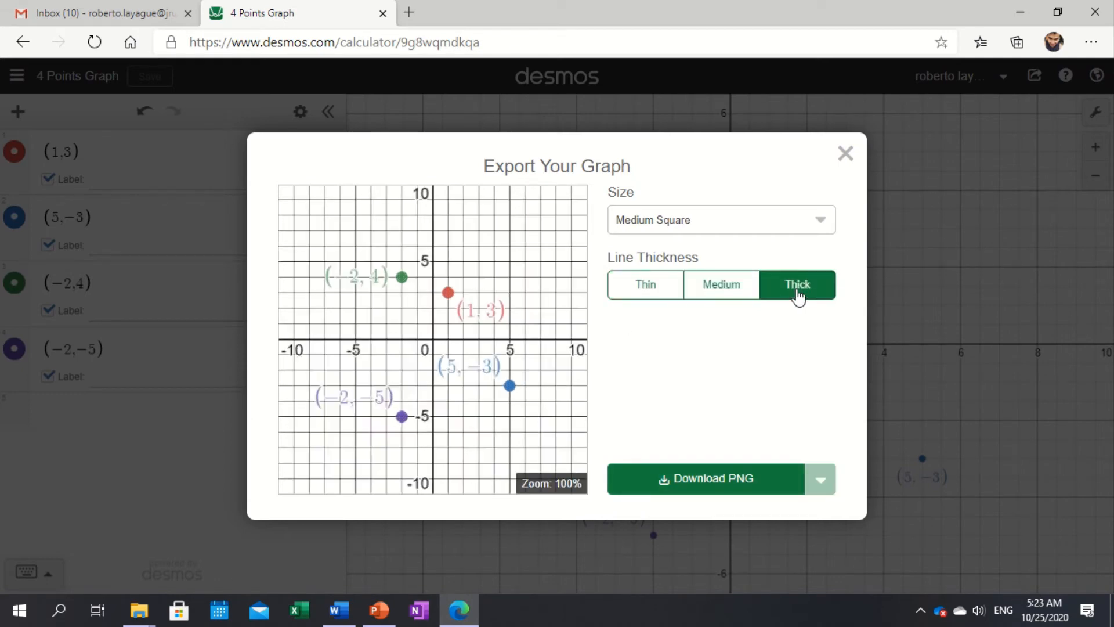
pyautogui.click(707, 485)
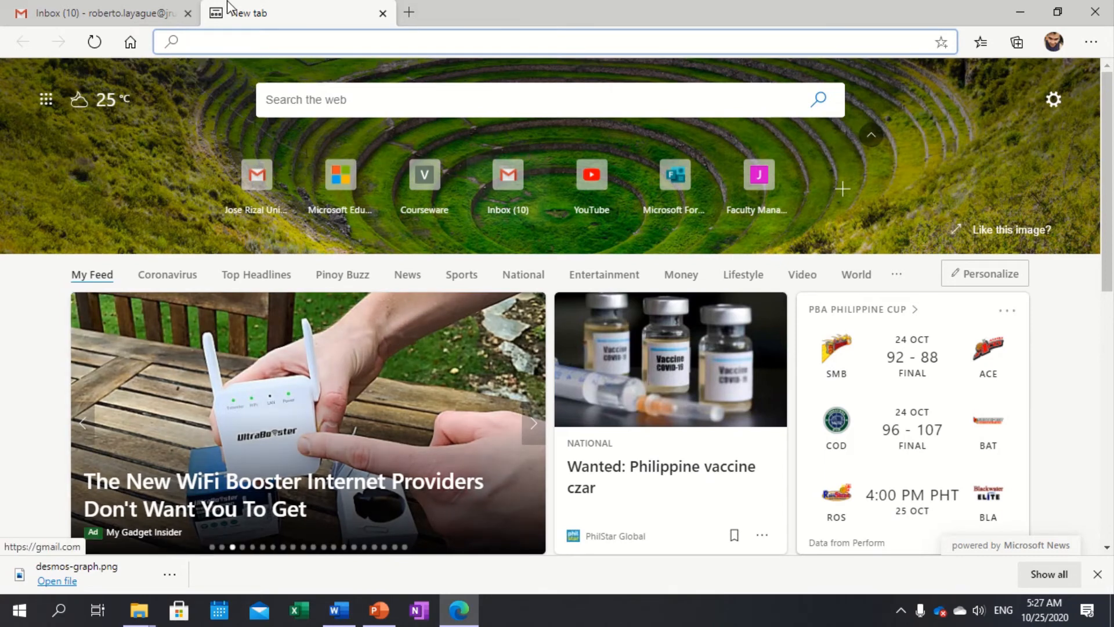
# Dismiss the download notice and load desmos.com in the new browser tab.
pyautogui.click(1097, 574)
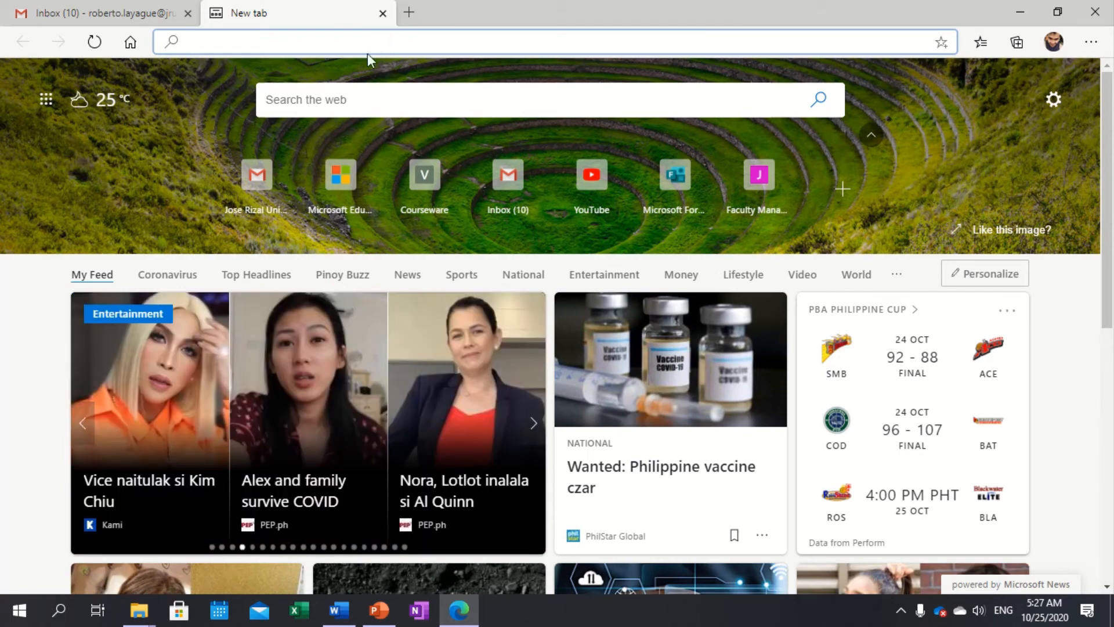
pyautogui.write('desmos.com')
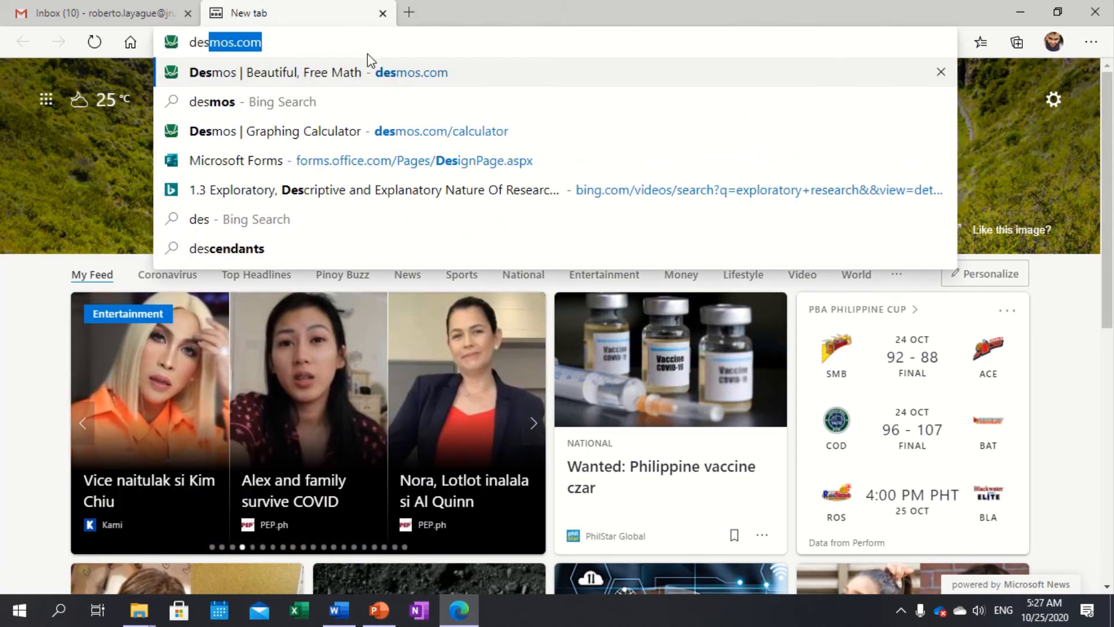
pyautogui.press('Return')
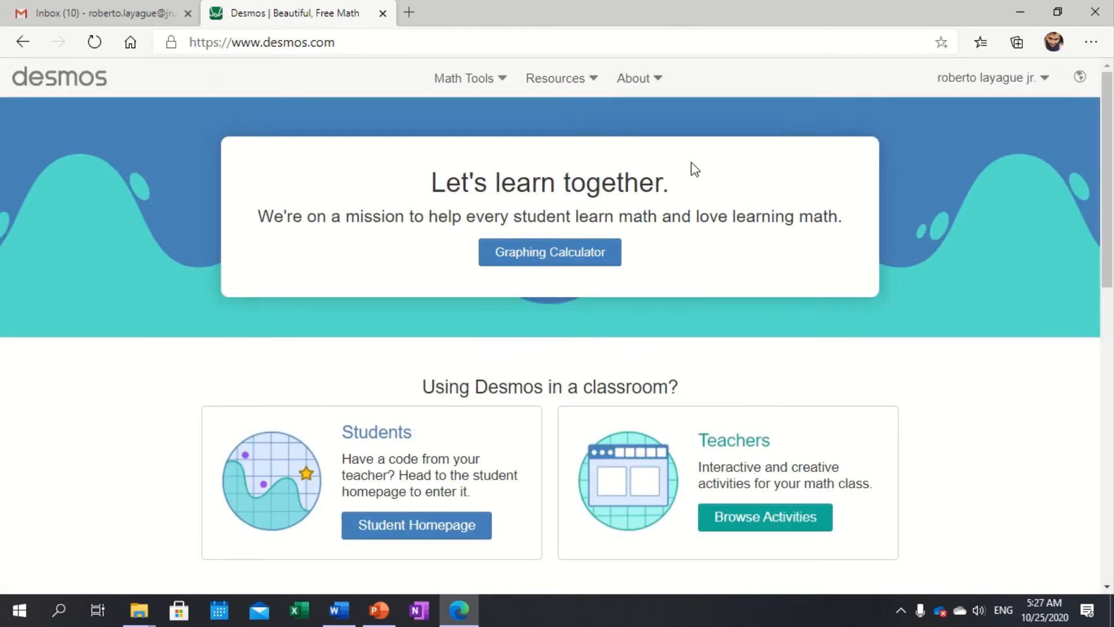
# Open the Graphing Calculator and add a table to the blank graph.
pyautogui.click(580, 265)
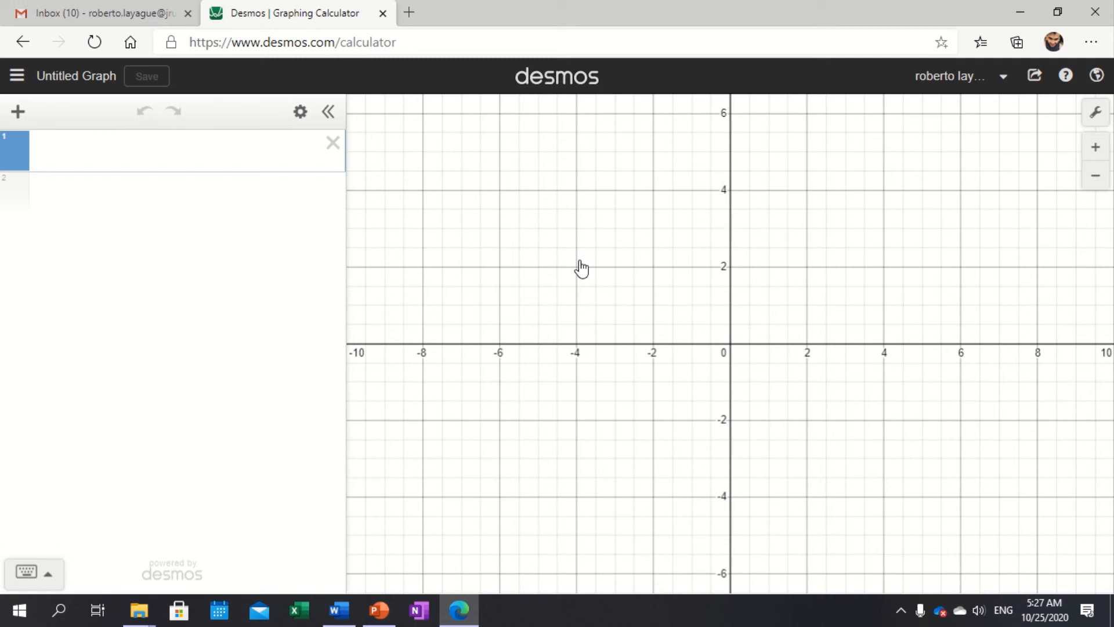
pyautogui.click(18, 112)
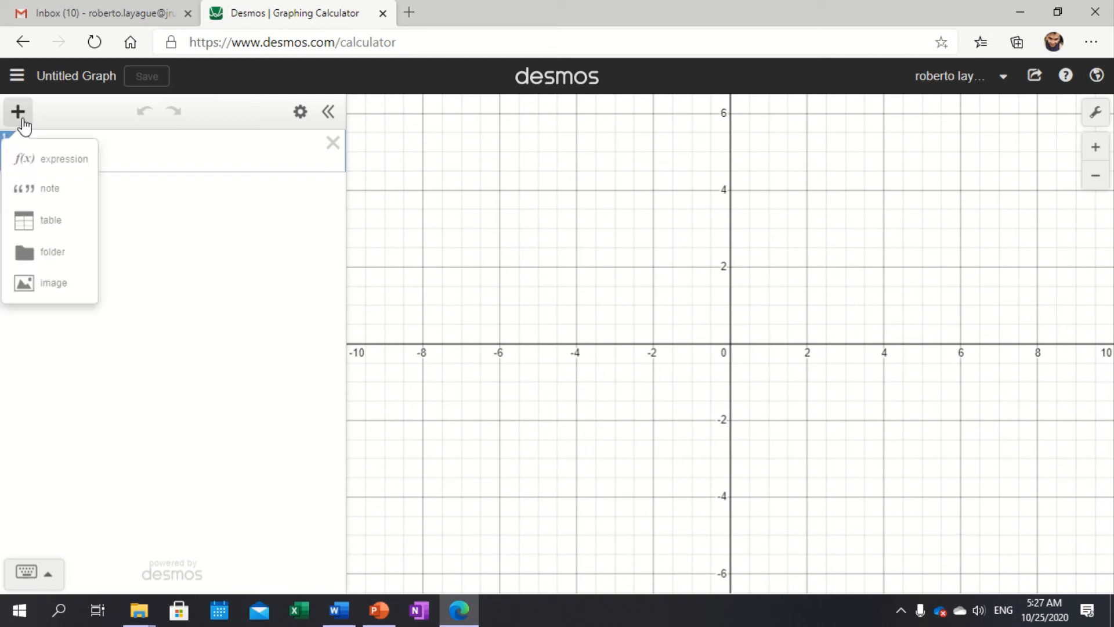
pyautogui.click(61, 219)
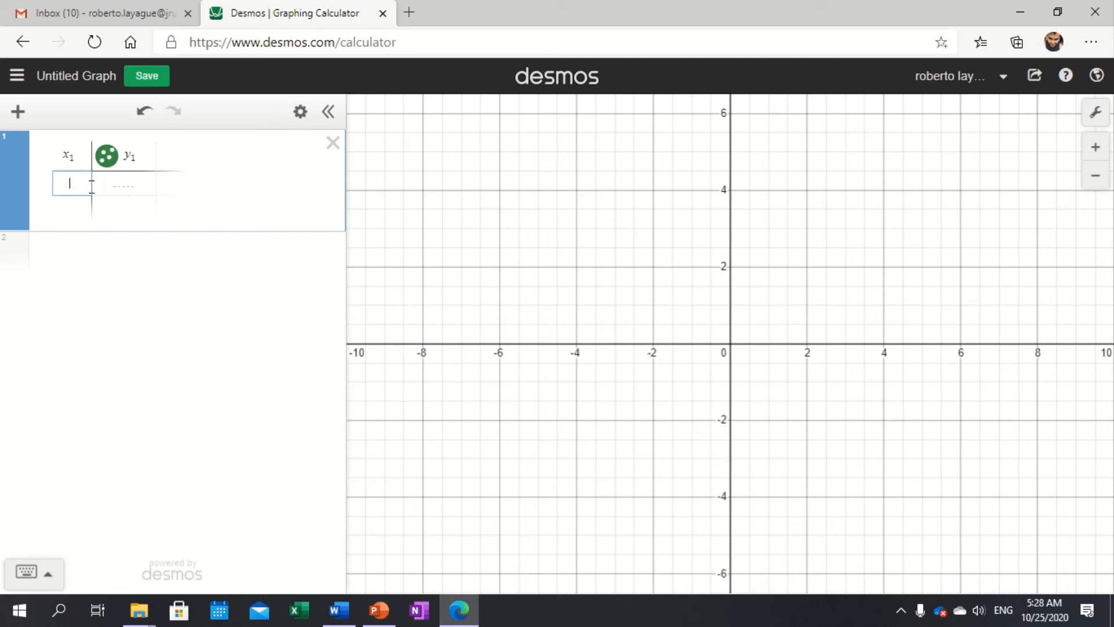
# Enter the points (1, 2) and (3, -5) in the first two rows of the table.
pyautogui.write('1')
pyautogui.click(118, 193)
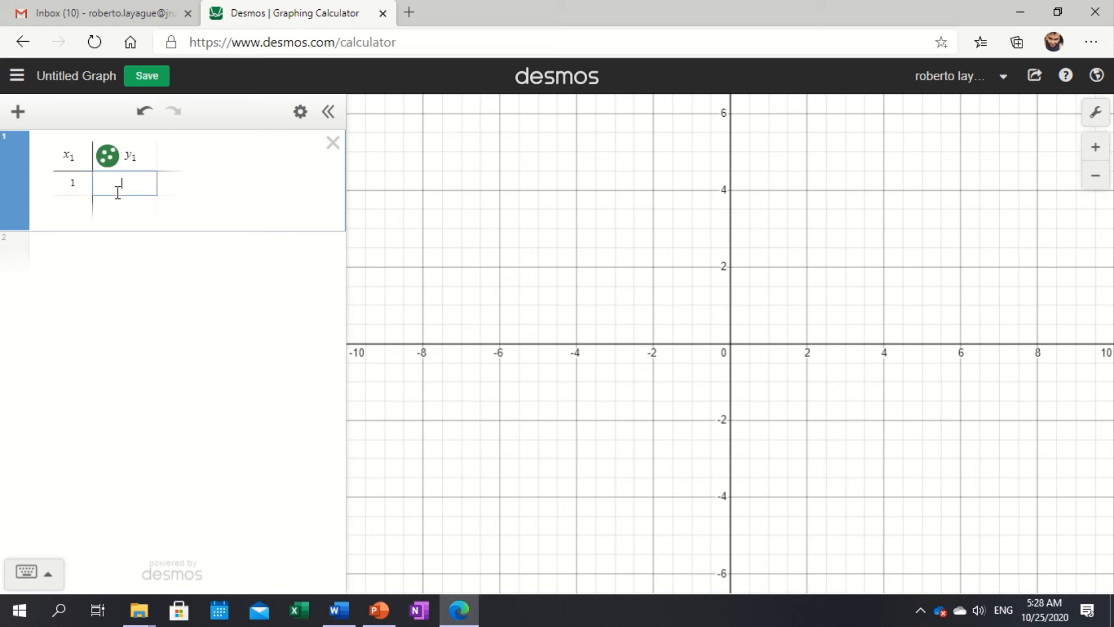
pyautogui.write('2')
pyautogui.press('Return')
pyautogui.press('Left')
pyautogui.write('3')
pyautogui.press('Right')
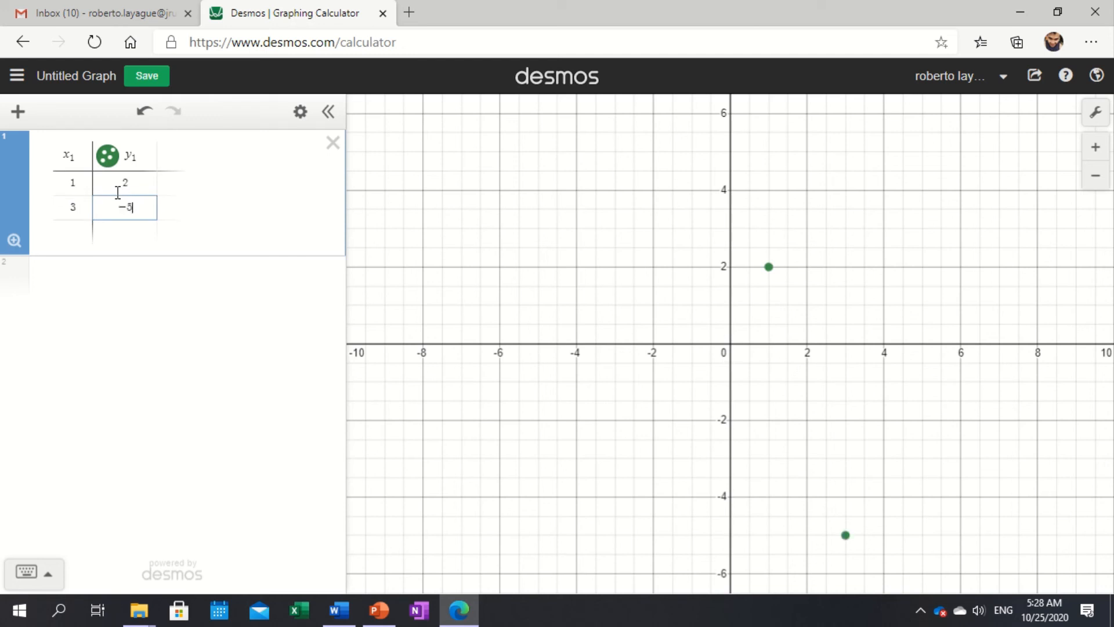
# Add the points (-4, 3) and (-8, -1) in the third and fourth rows of the table.
pyautogui.press('Return')
pyautogui.press('Left')
pyautogui.write('-4')
pyautogui.press('Right')
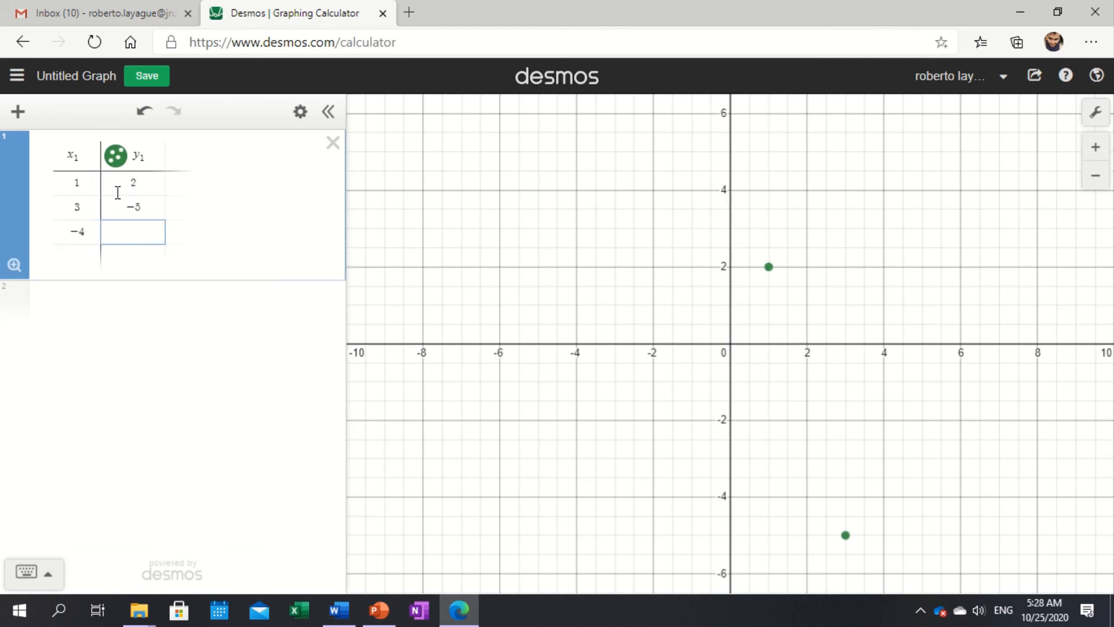
pyautogui.write('3')
pyautogui.press('Return')
pyautogui.press('Left')
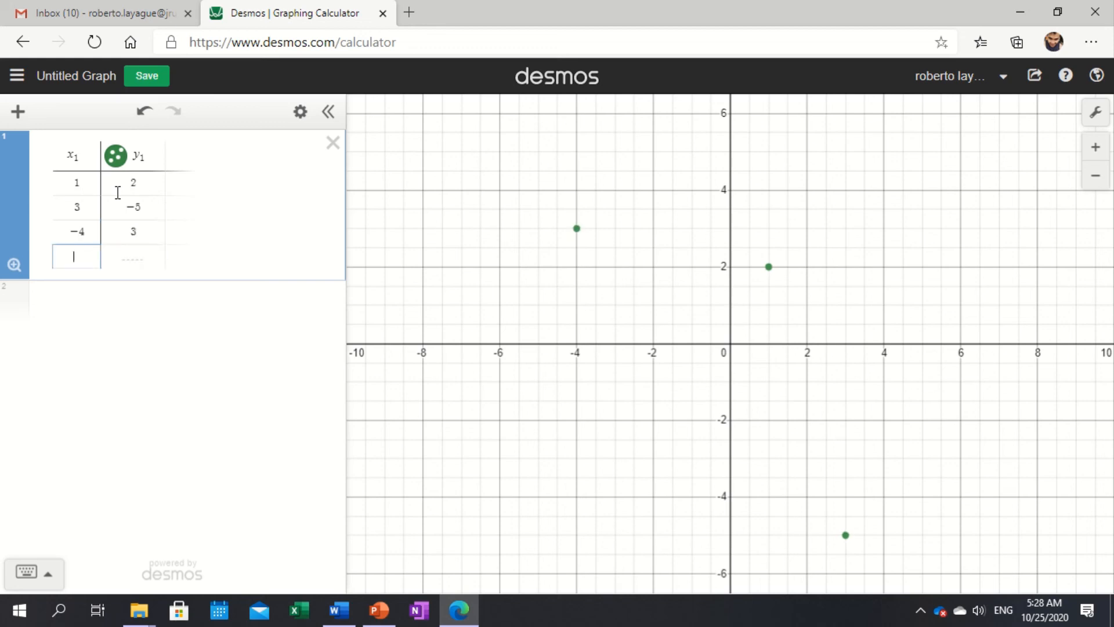
pyautogui.write('-8')
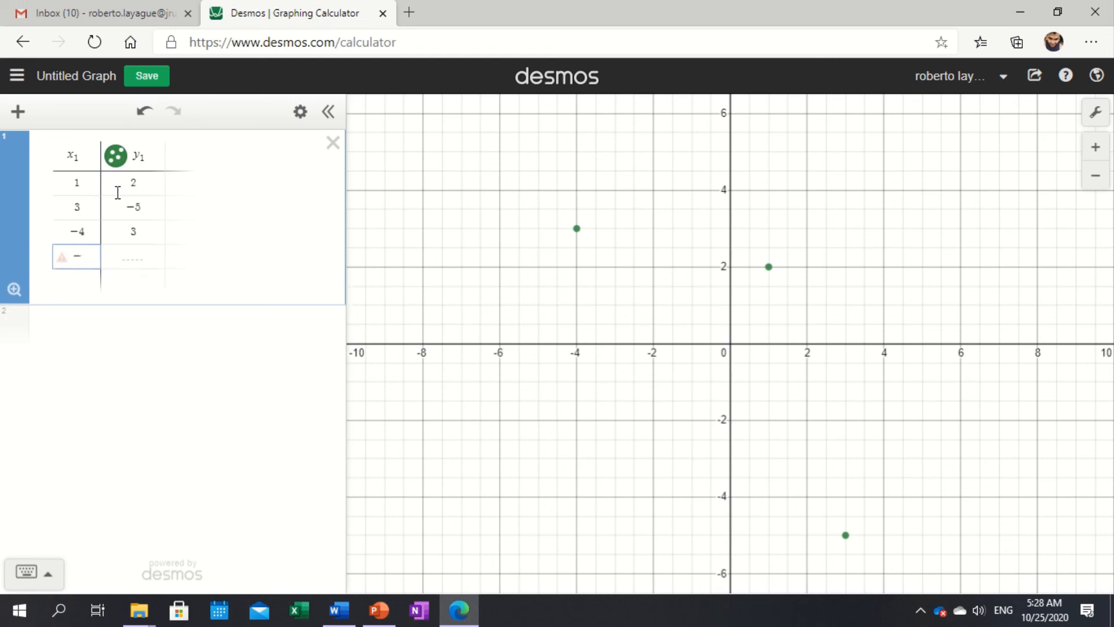
pyautogui.press('Right')
pyautogui.write('-1')
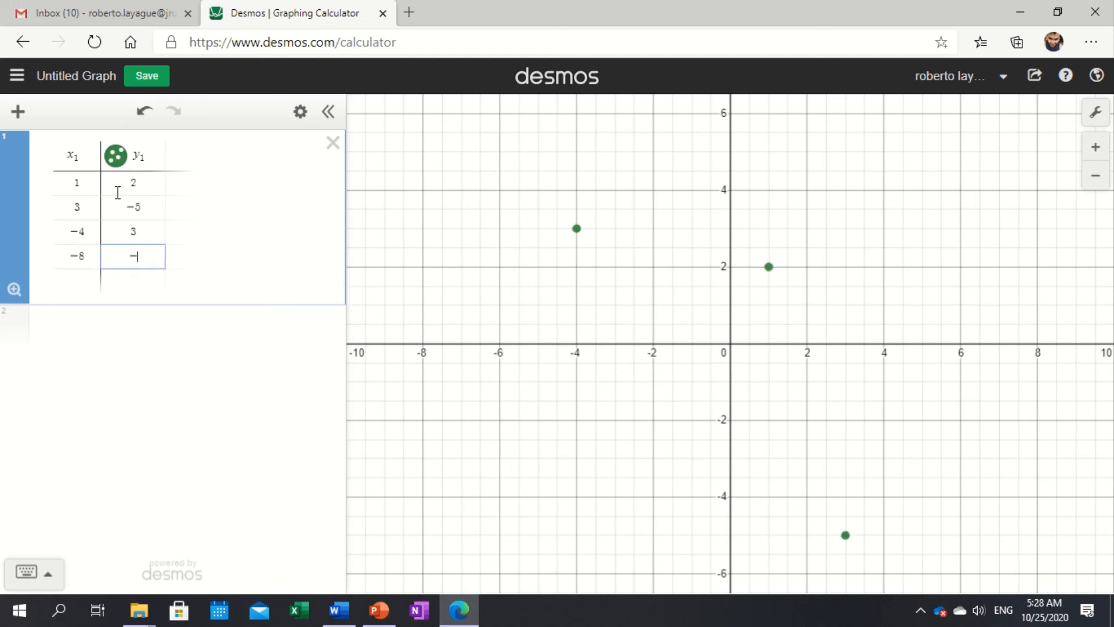
pyautogui.press('Right')
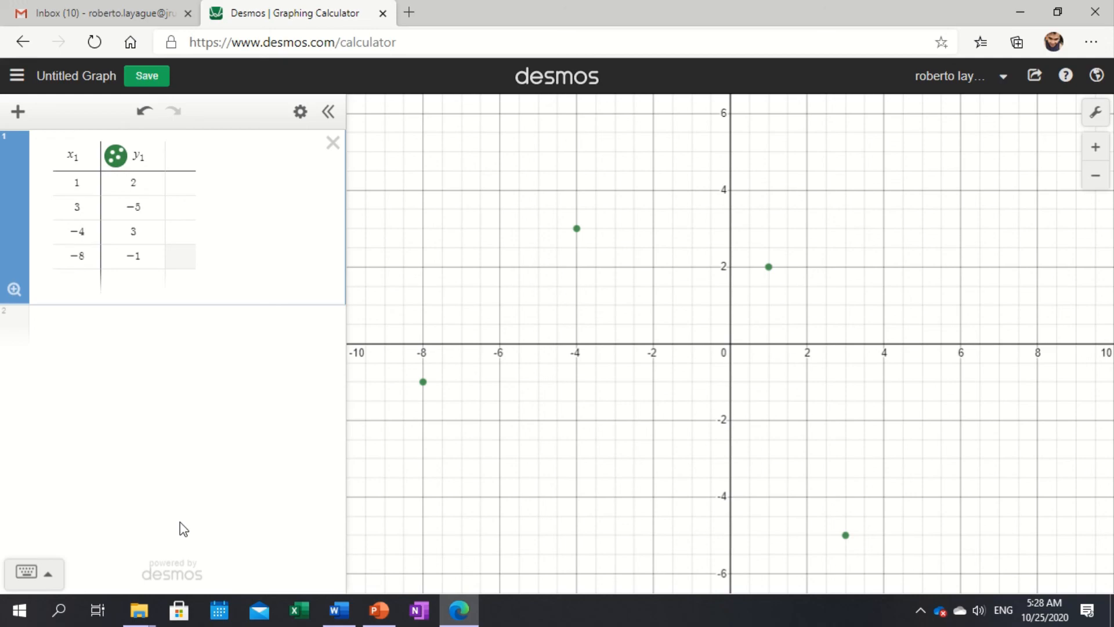
pyautogui.moveTo(531, 7)
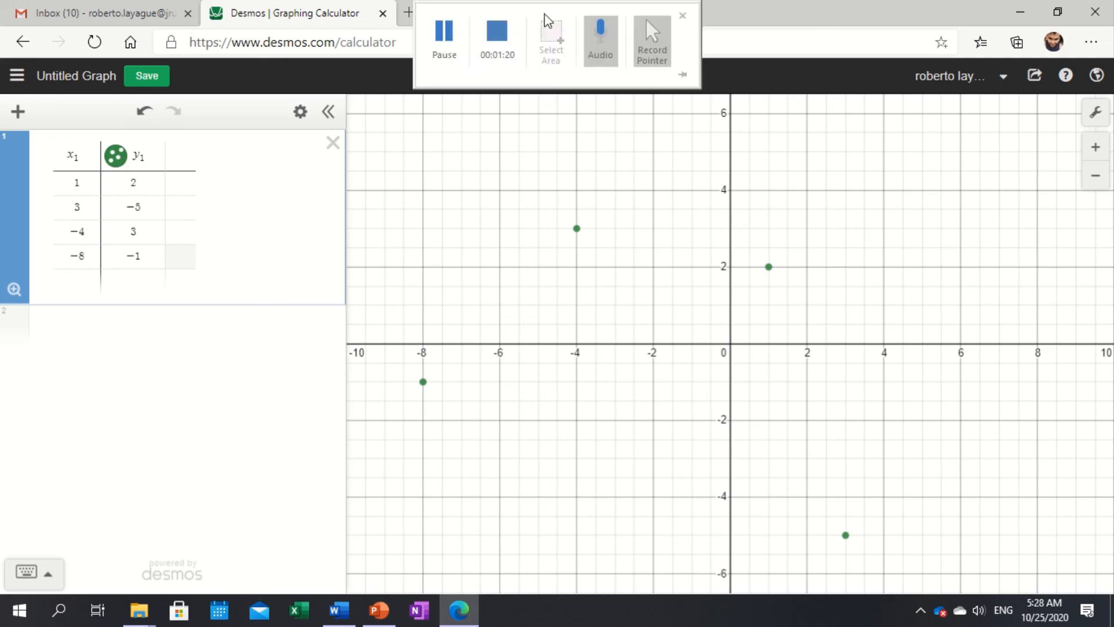